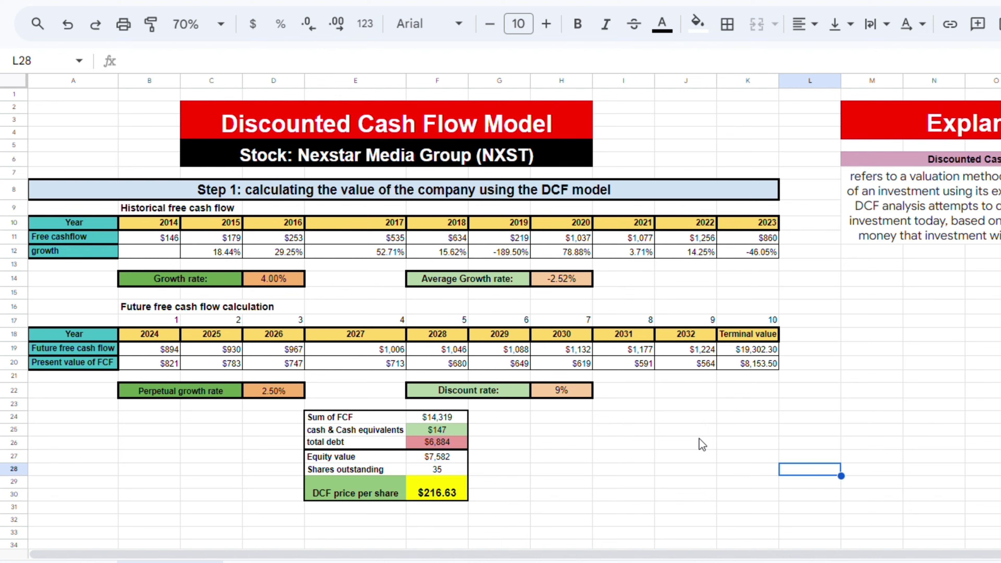
- Review the Discounted Cash Flow Model's explanation, its yearly free cash flow rows, and the growth, discount and perpetual growth rate assumptions
left_click(527, 133)
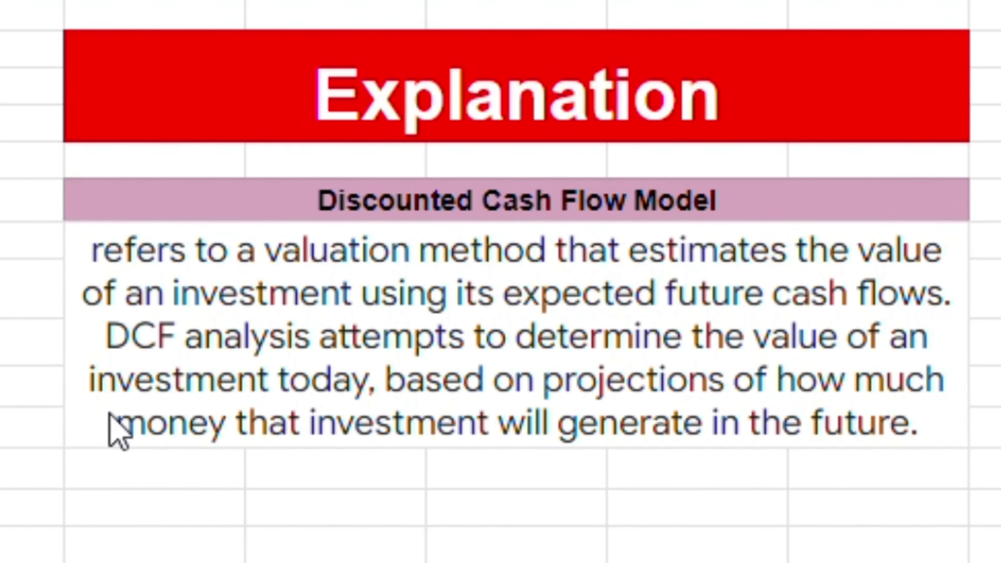
left_click(253, 374)
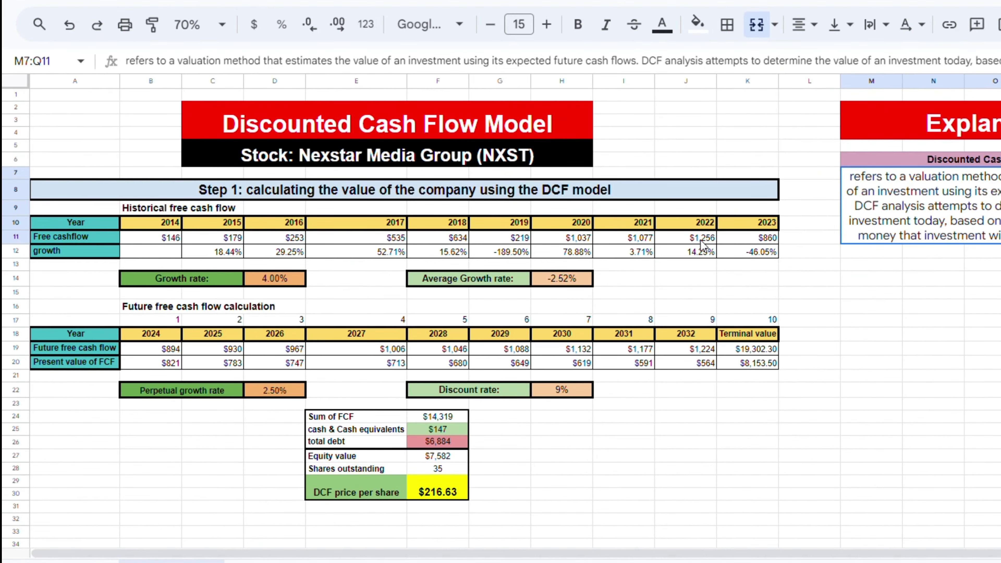
left_click_drag(174, 238, 743, 242)
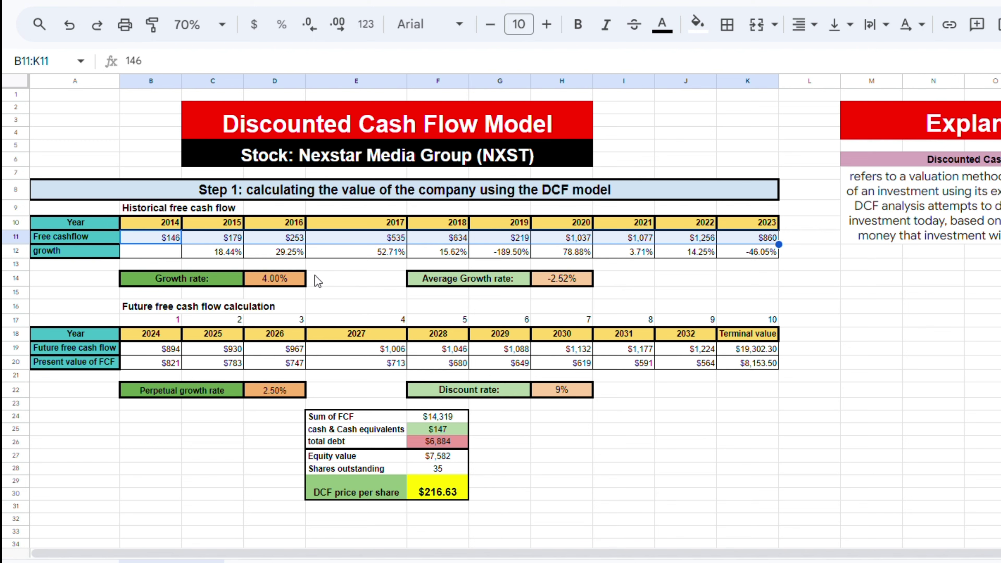
left_click_drag(180, 355, 720, 358)
left_click(298, 280)
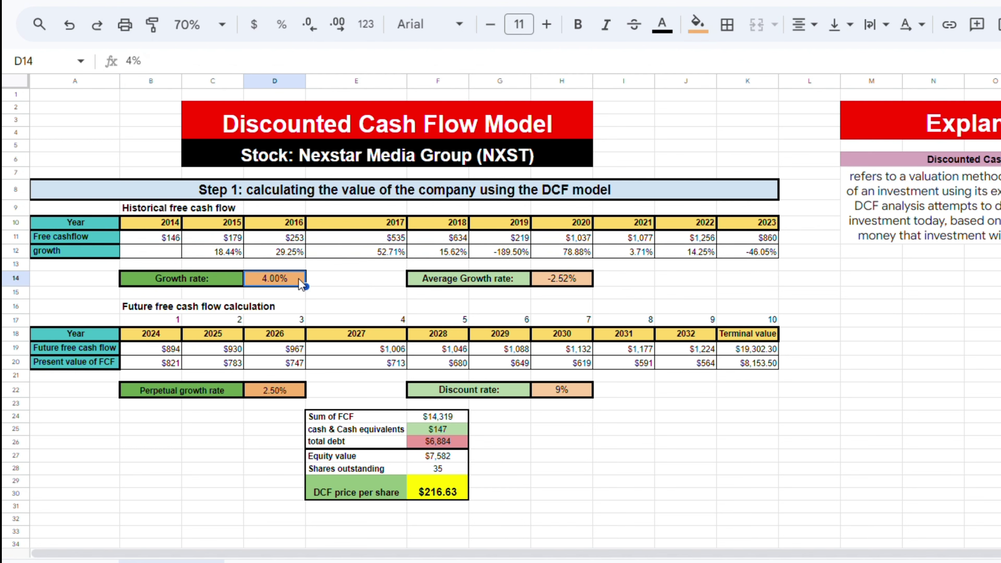
left_click(558, 387)
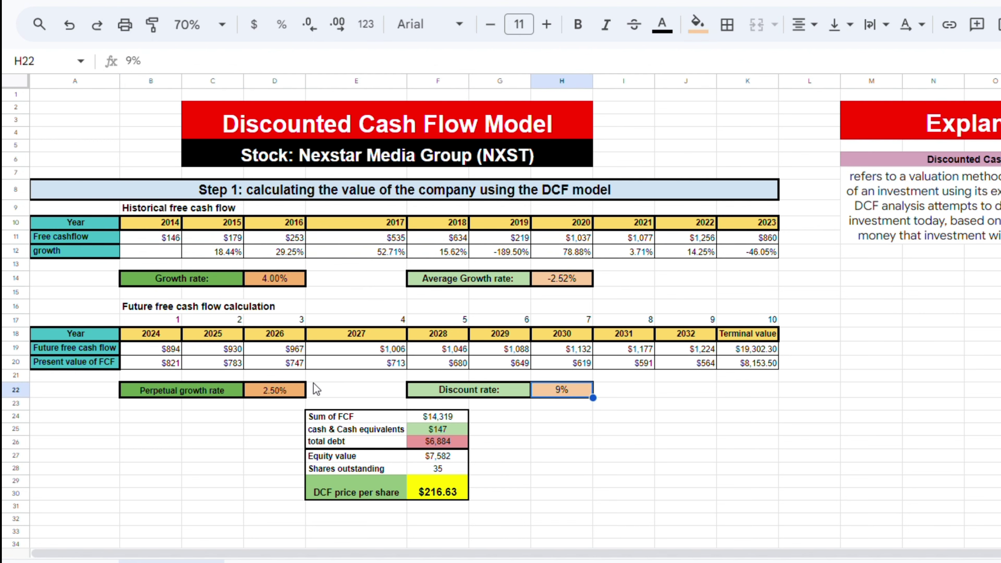
left_click(272, 389)
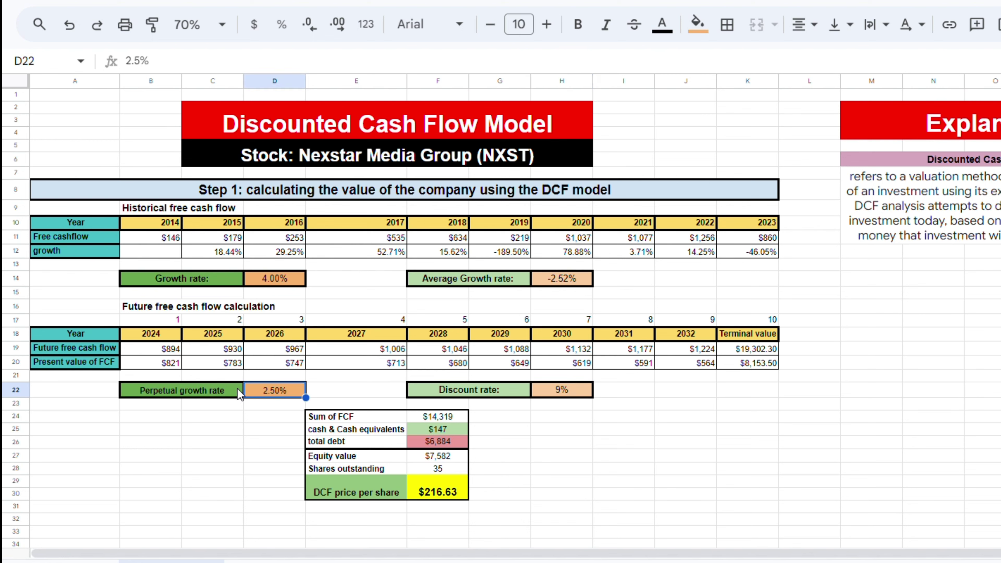
left_click_drag(236, 388, 261, 392)
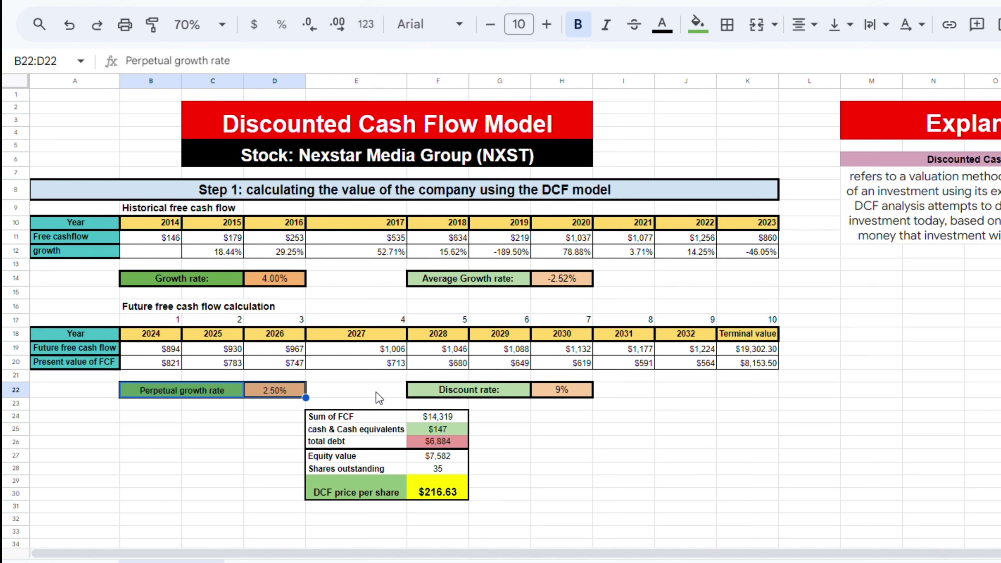
- Inspect the DCF valuation summary cell by cell, from the sum of FCF down to the DCF price per share
left_click(415, 408)
left_click(418, 421)
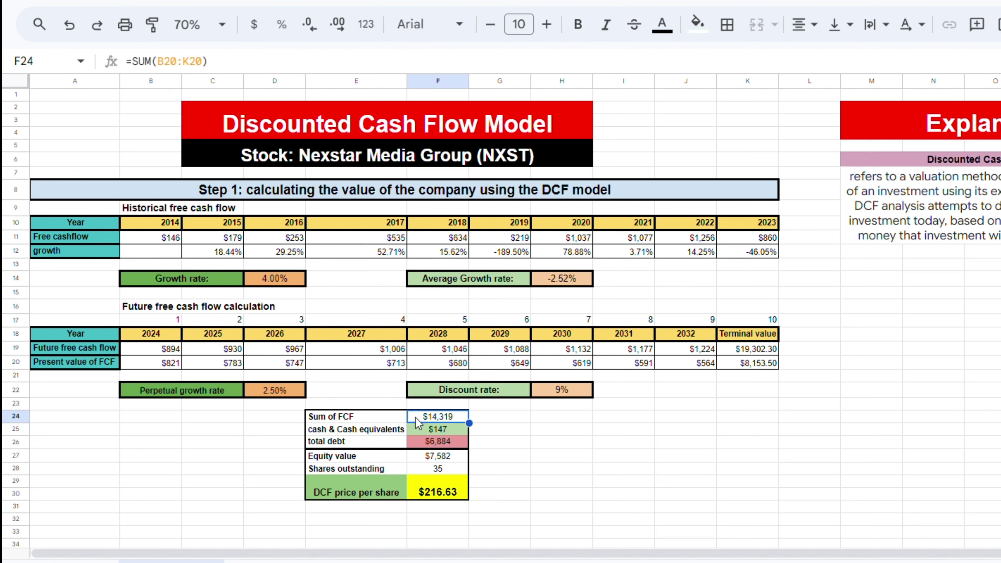
left_click(419, 431)
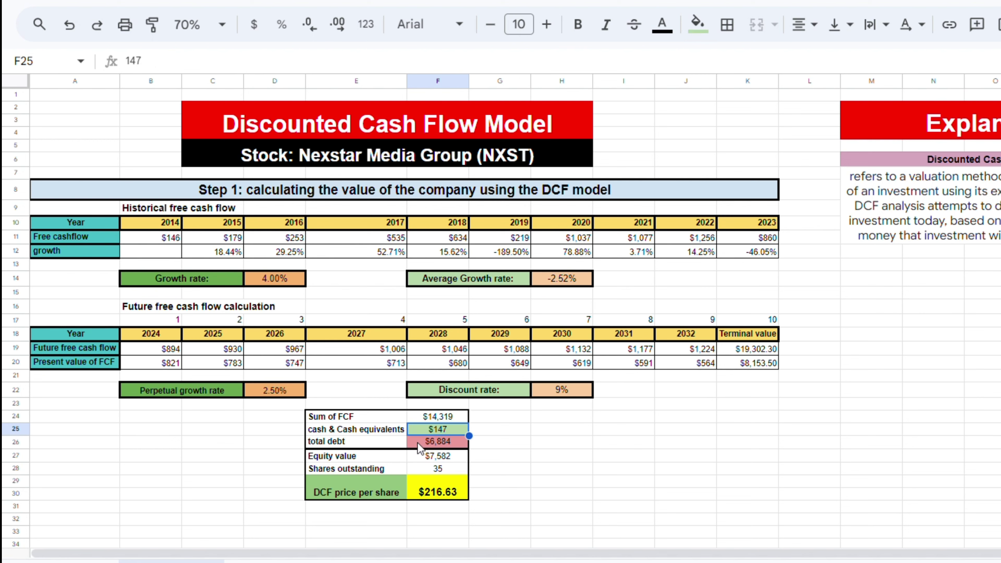
left_click(420, 443)
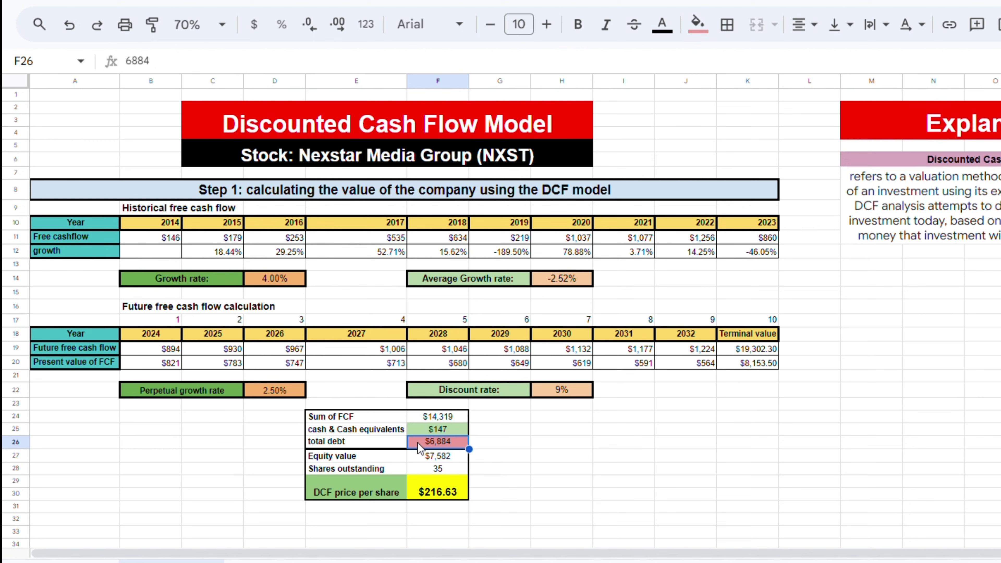
left_click(420, 458)
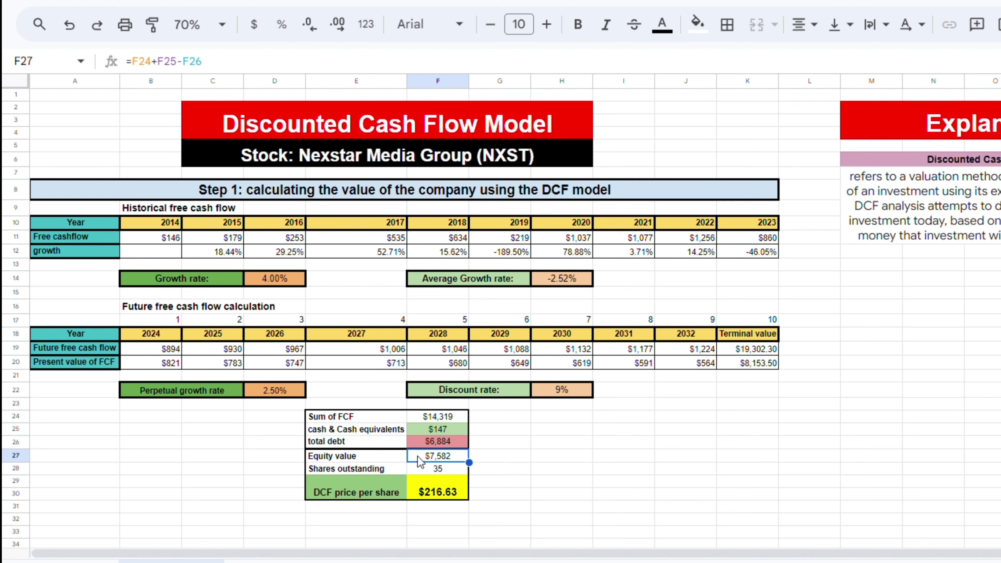
left_click(418, 471)
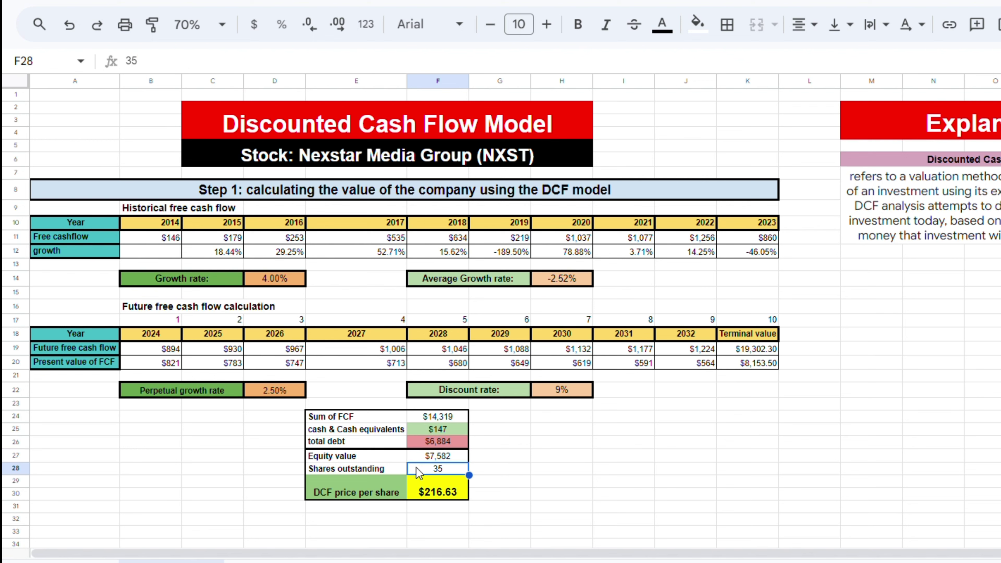
left_click(419, 492)
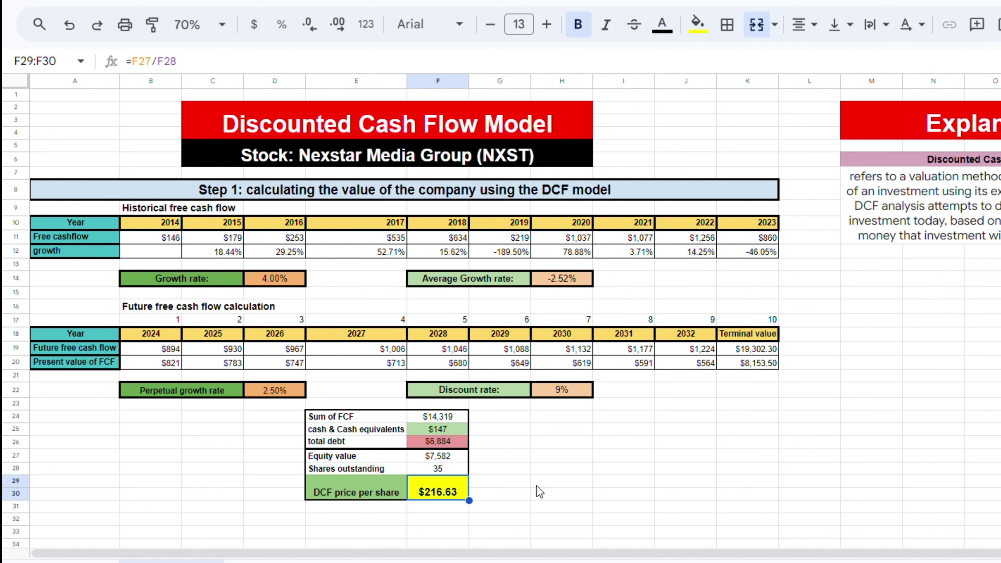
- Open the step 2 growth sheet and compare the yearly dividends per share with the free cash flow per share
left_click(501, 556)
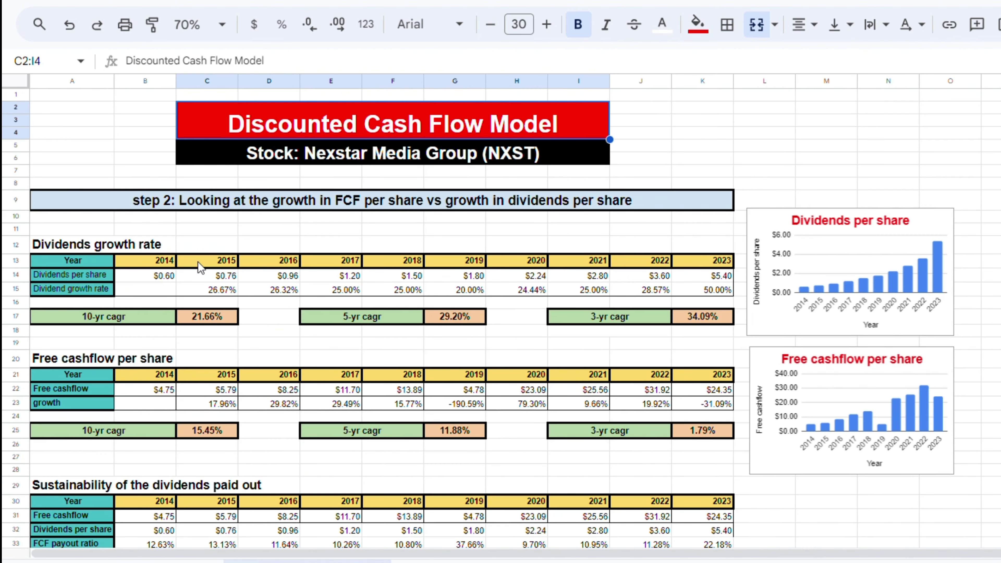
left_click(168, 276)
left_click_drag(169, 277, 690, 286)
left_click_drag(700, 390, 176, 402)
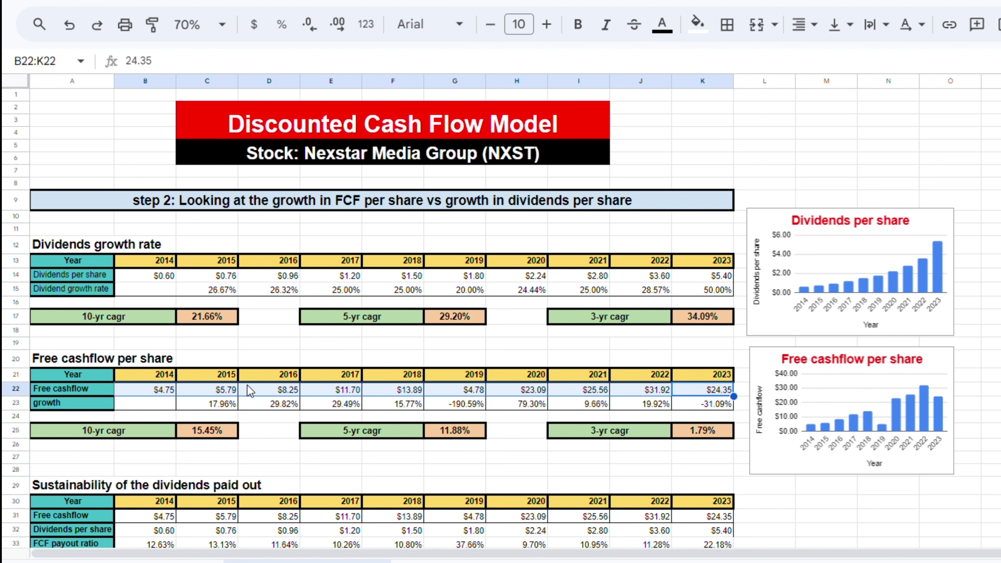
- Examine the dividend sustainability section, including the Free cashflow vs Dividends per share and FCF payout ratio charts
scroll(482, 368, "down", 3)
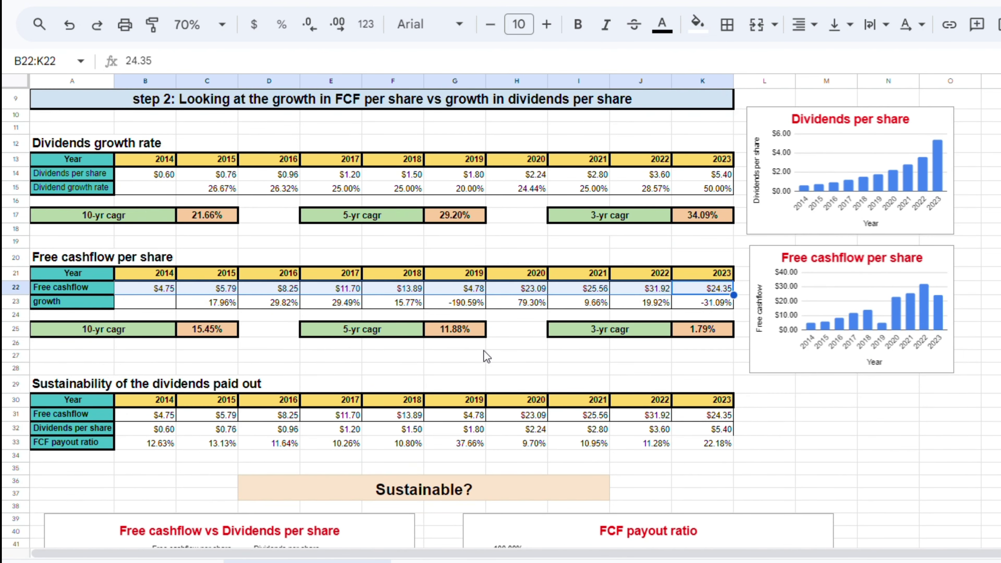
scroll(486, 356, "down", 7)
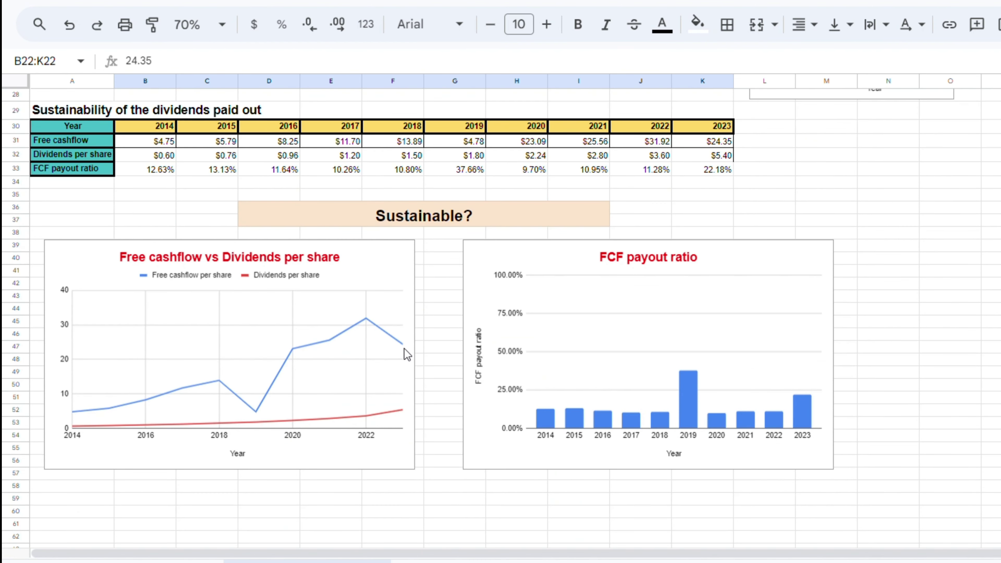
left_click(402, 349)
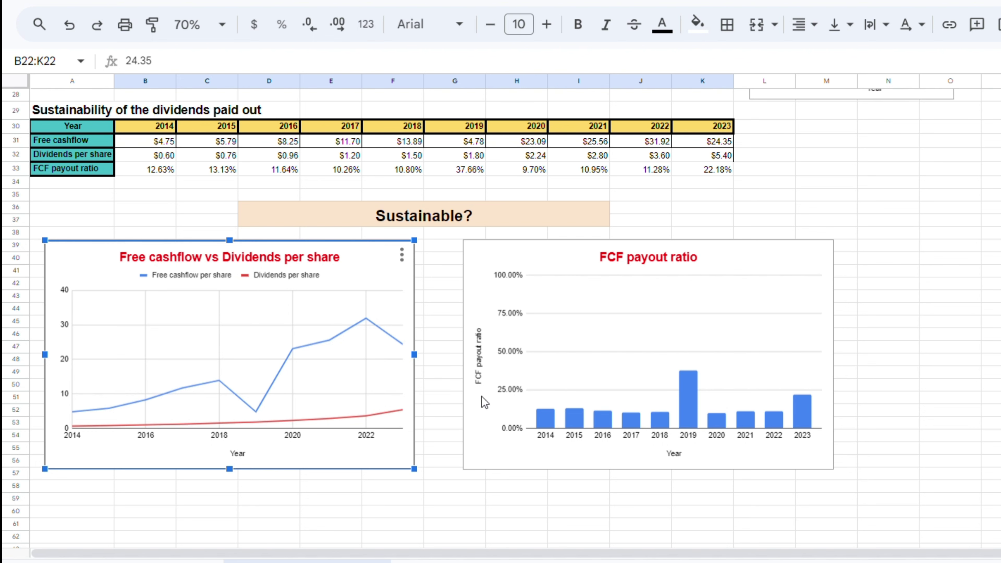
left_click(490, 393)
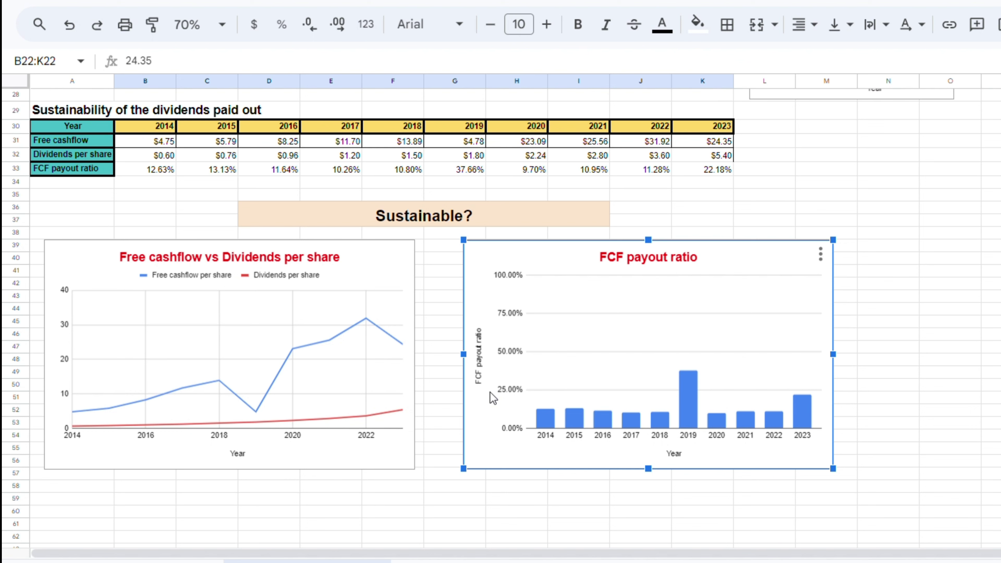
mouse_move(691, 401)
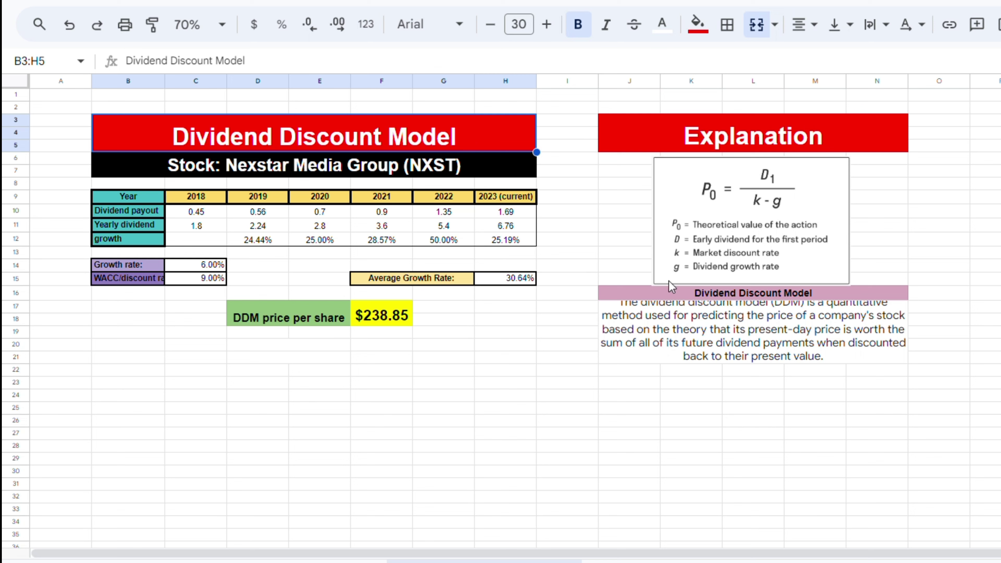
- Review the Dividend Discount Model's explanation, dividend payouts, growth and discount rates, and the DDM price per share
left_click(687, 315)
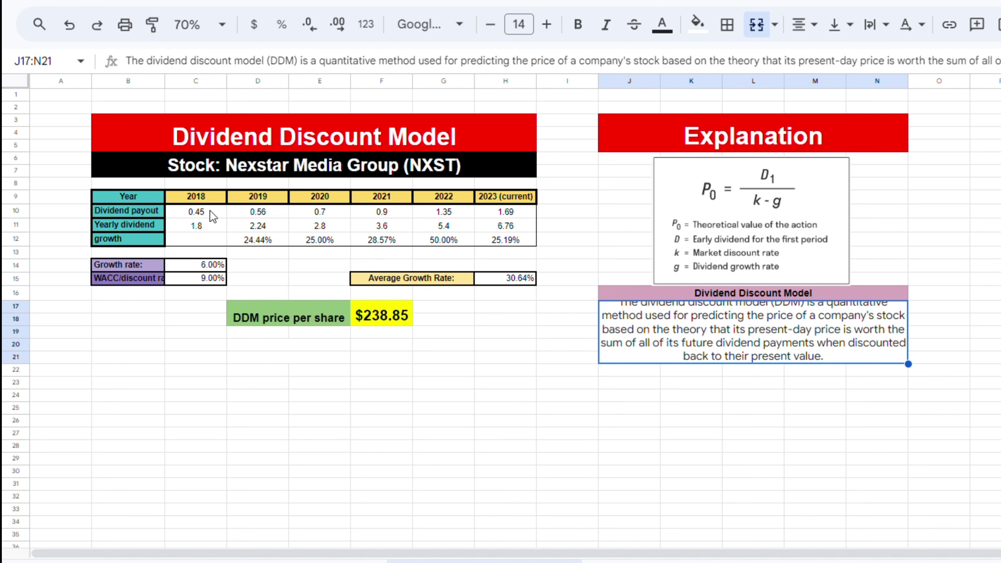
left_click_drag(211, 213, 502, 218)
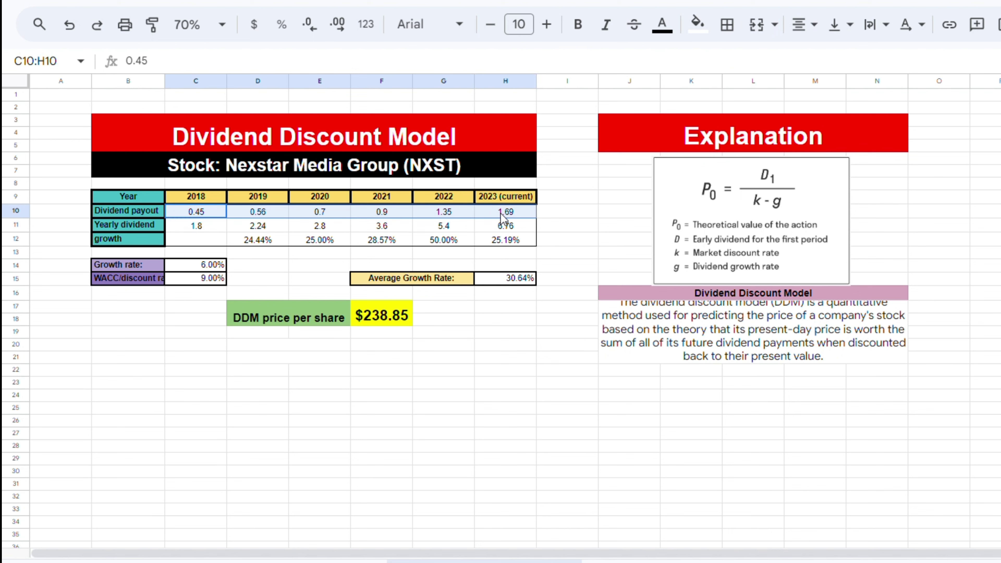
left_click(481, 279)
left_click(221, 280)
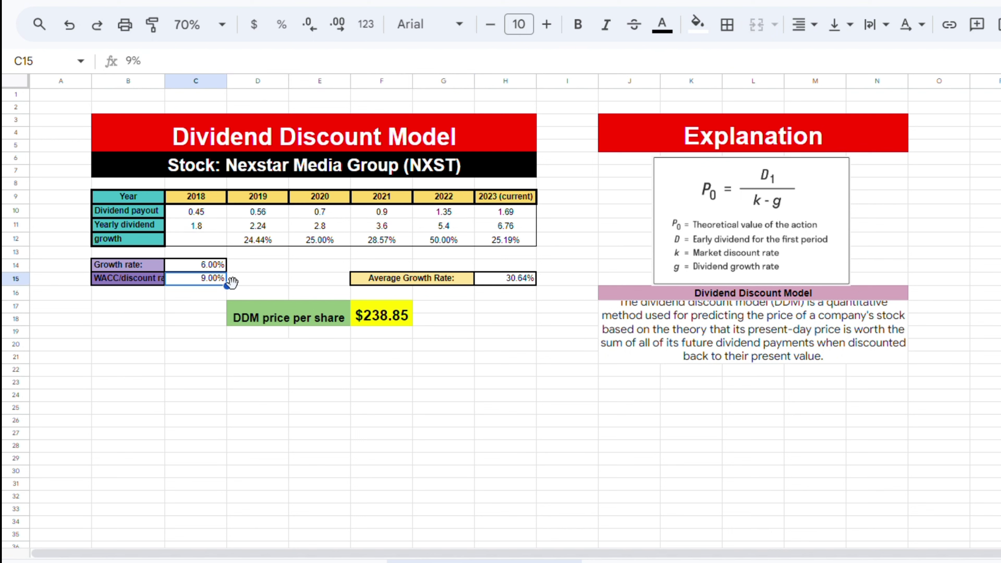
left_click(209, 267)
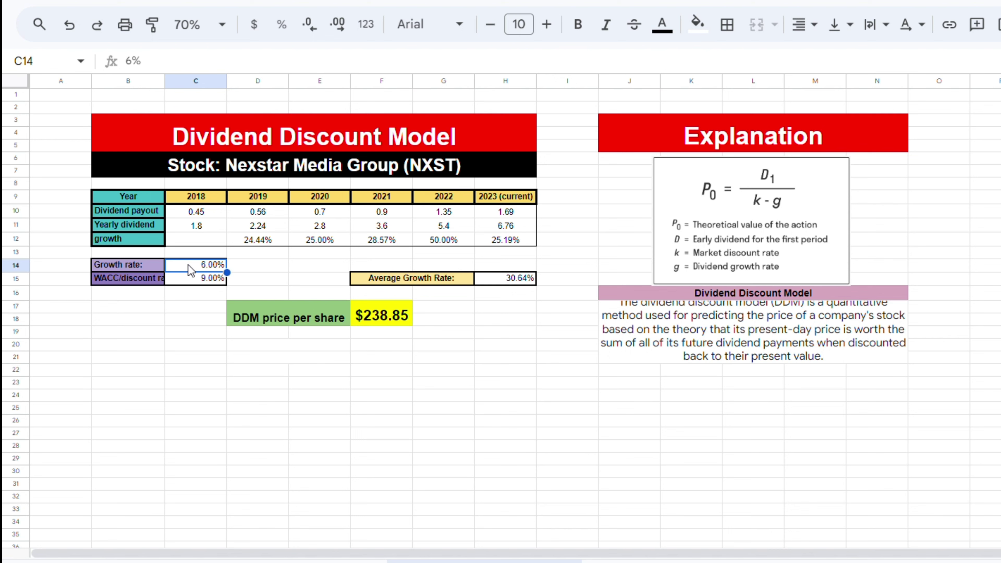
left_click_drag(270, 309, 394, 323)
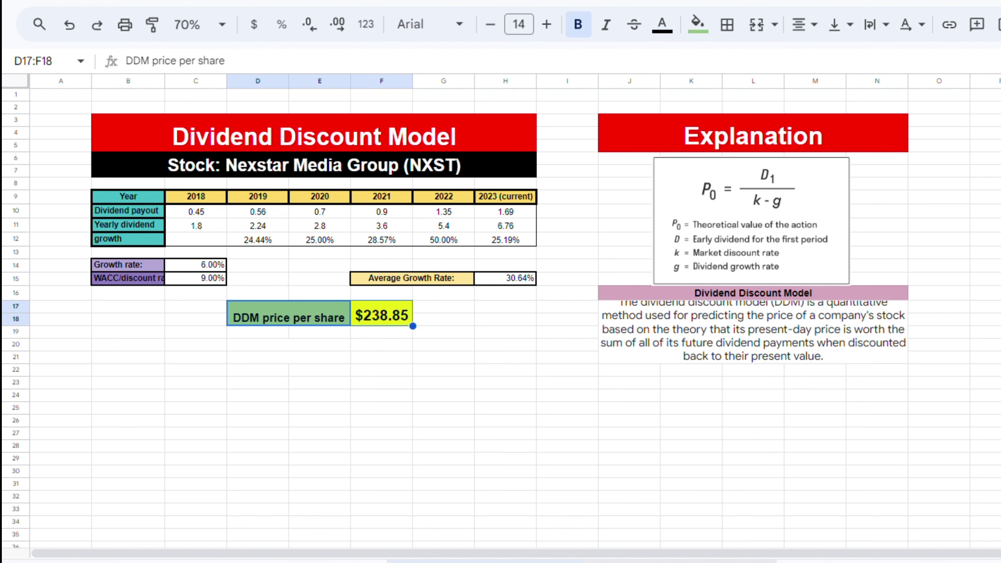
- Switch to the Multiples Valuation Model sheet and look over its industry comparison and historical P/E ratio sections
key("ctrl+Page_Down")
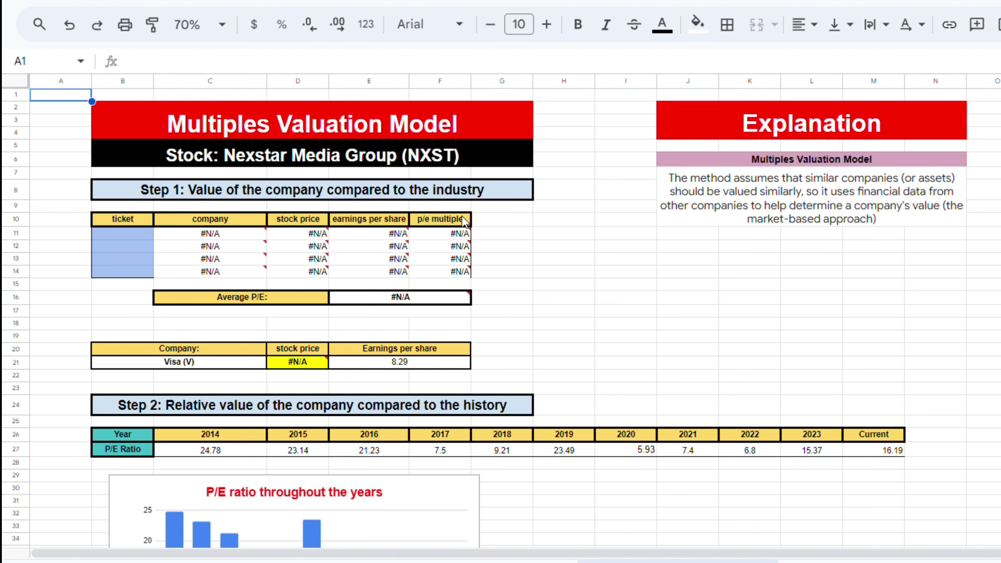
left_click(432, 126)
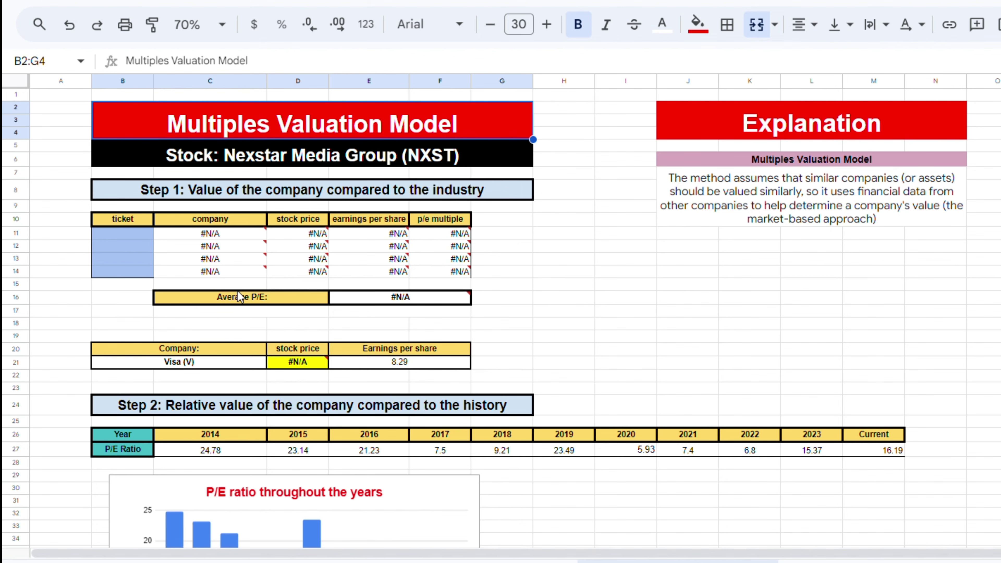
scroll(238, 296, "down", 5)
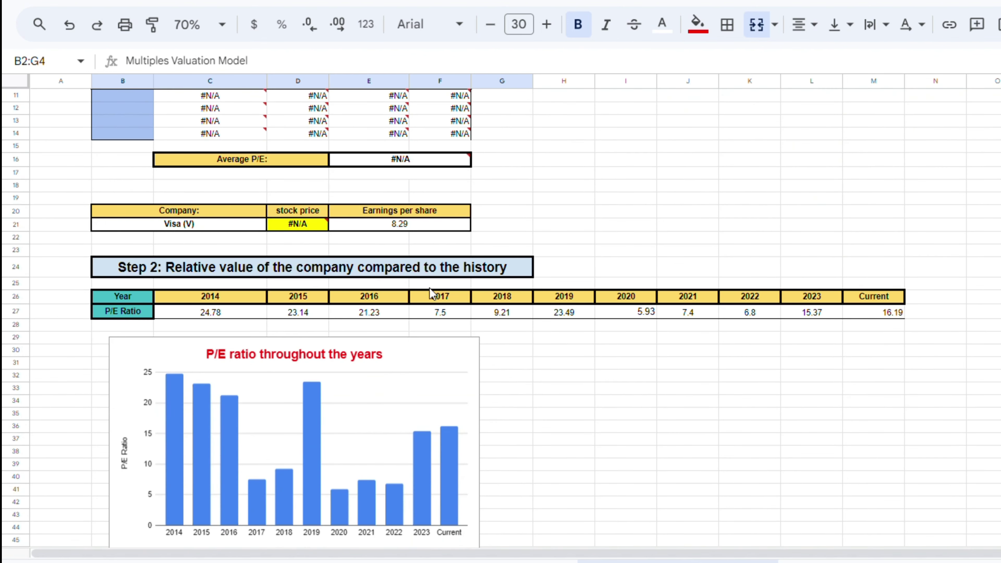
scroll(596, 254, "up", 5)
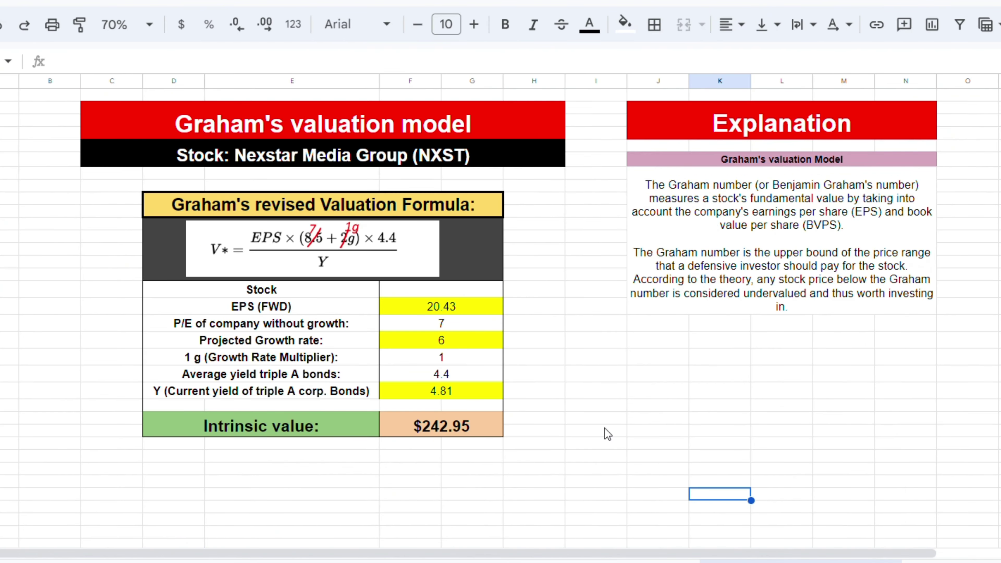
- Review the Graham's valuation model sheet, including its explanation text and the revised valuation formula
left_click(461, 138)
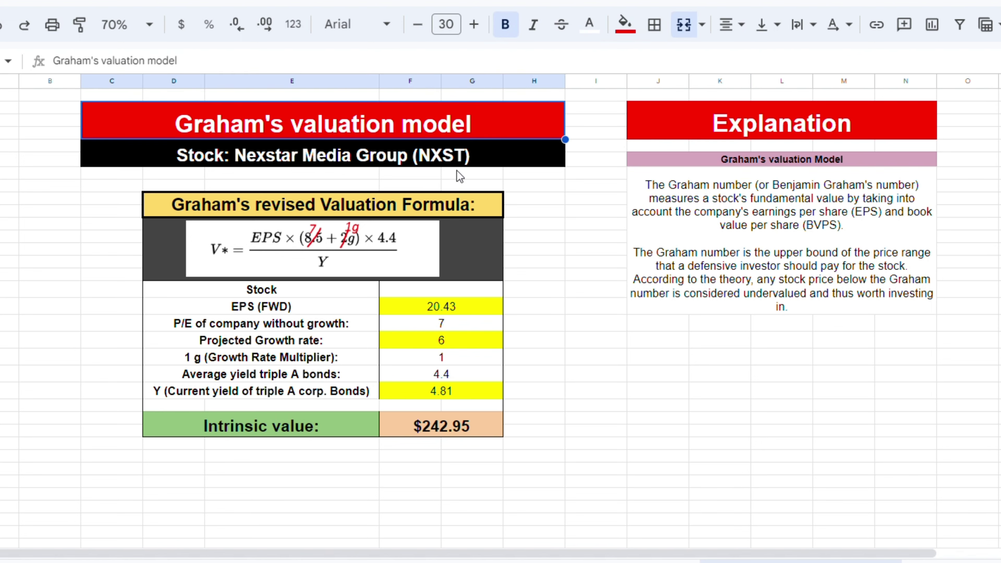
left_click(654, 224)
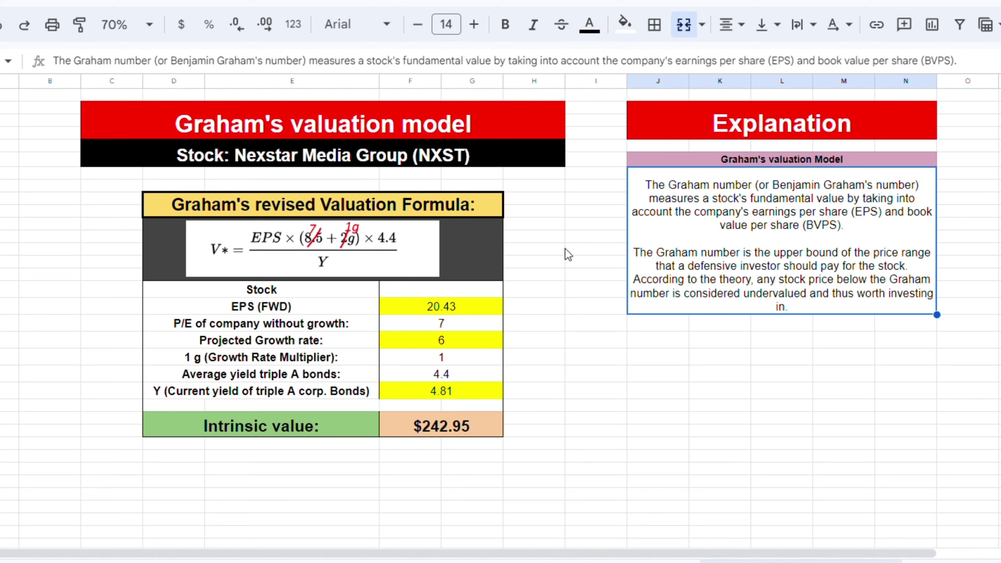
left_click(426, 252)
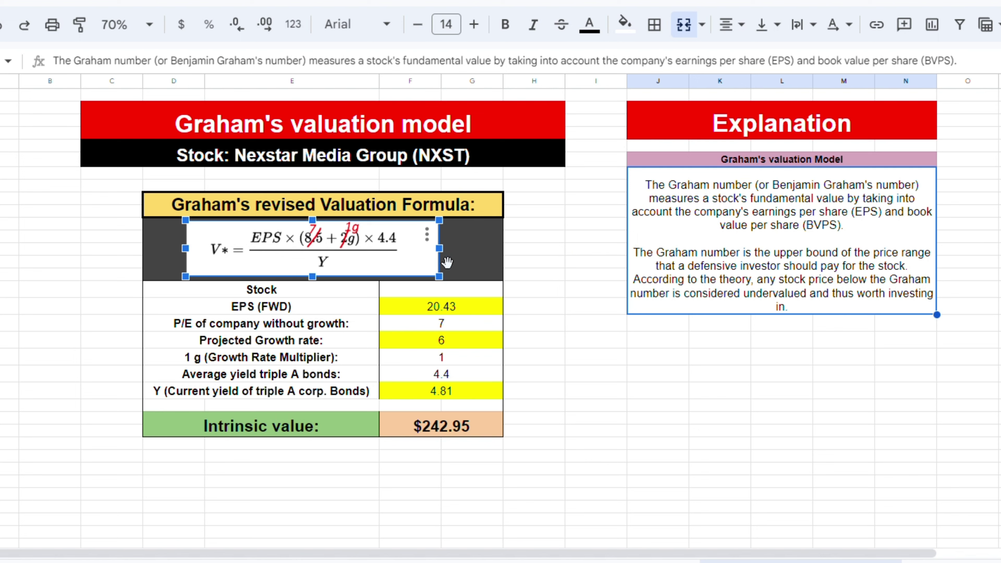
left_click(529, 266)
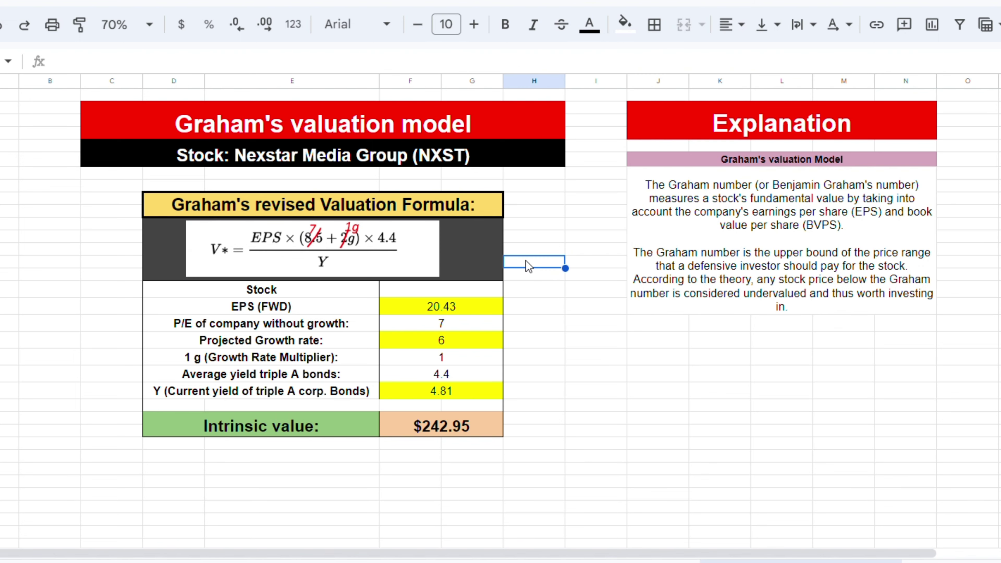
- Examine the Graham model's EPS, no-growth P/E, projected growth rate and triple A bond yields, along with the intrinsic value
left_click(459, 306)
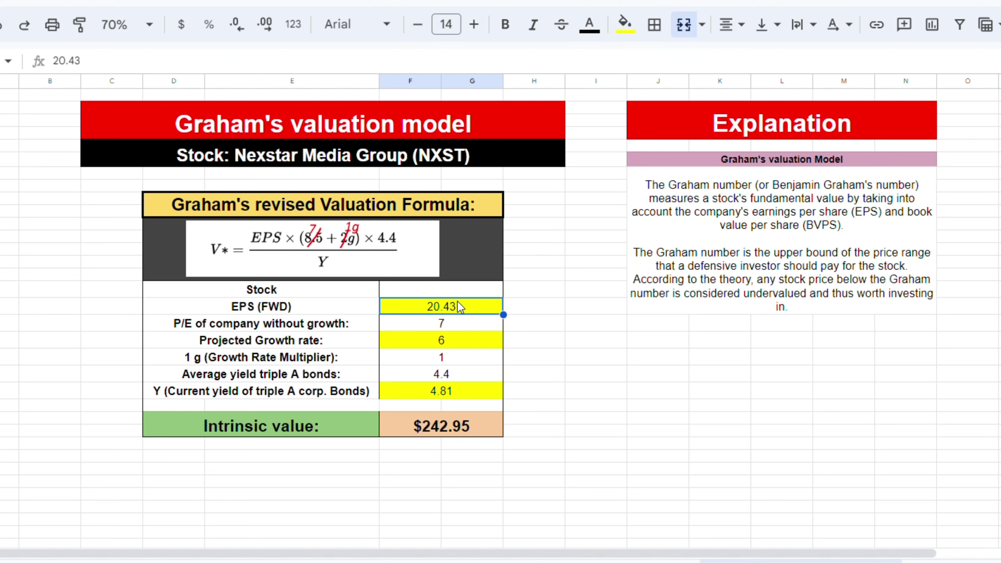
left_click(460, 324)
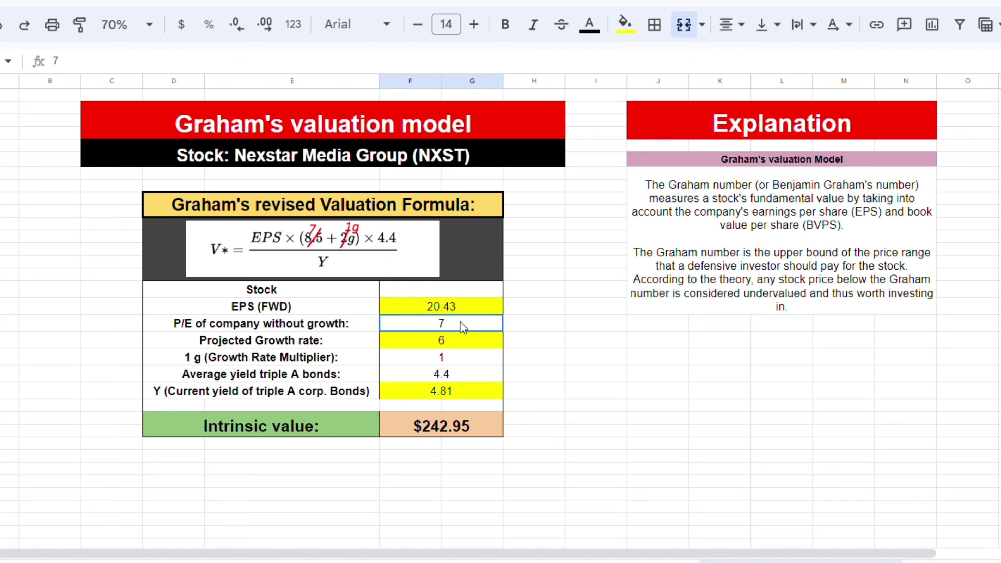
left_click(454, 346)
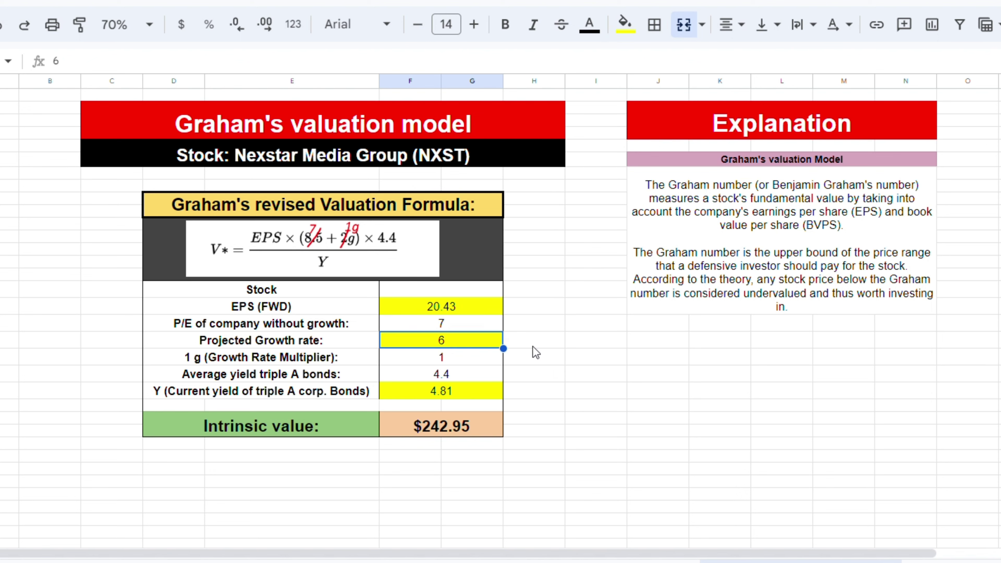
left_click(494, 372)
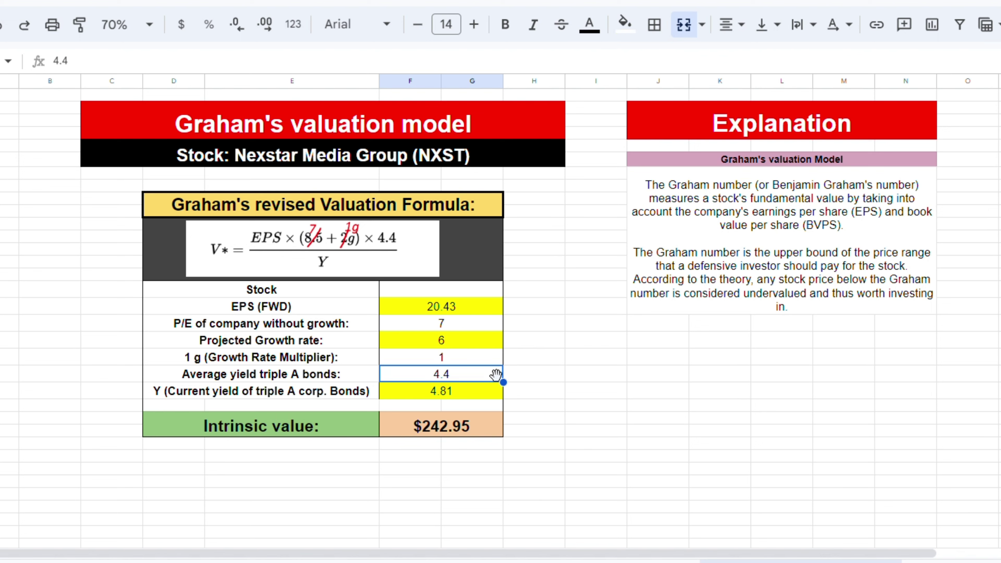
left_click(346, 379)
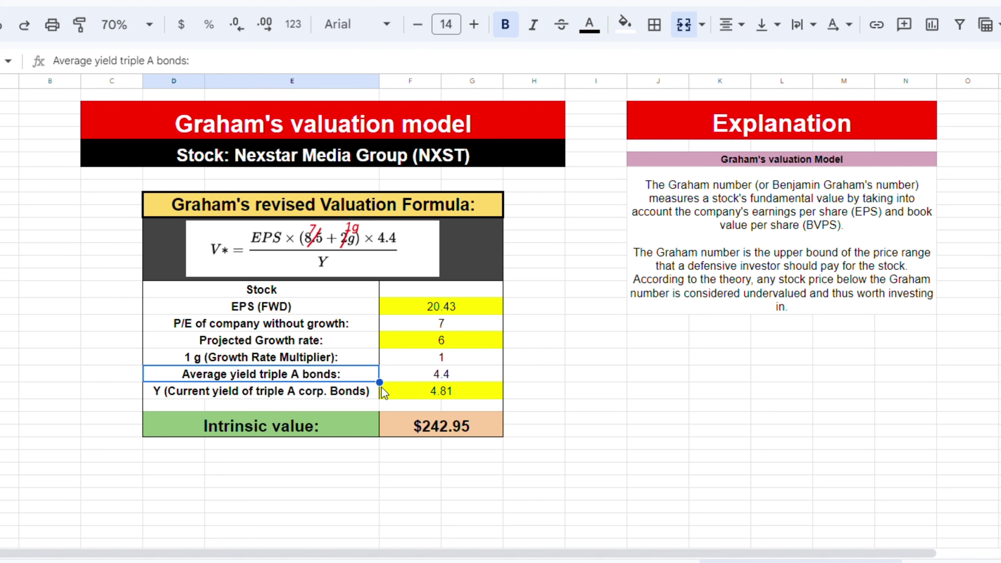
left_click(399, 394)
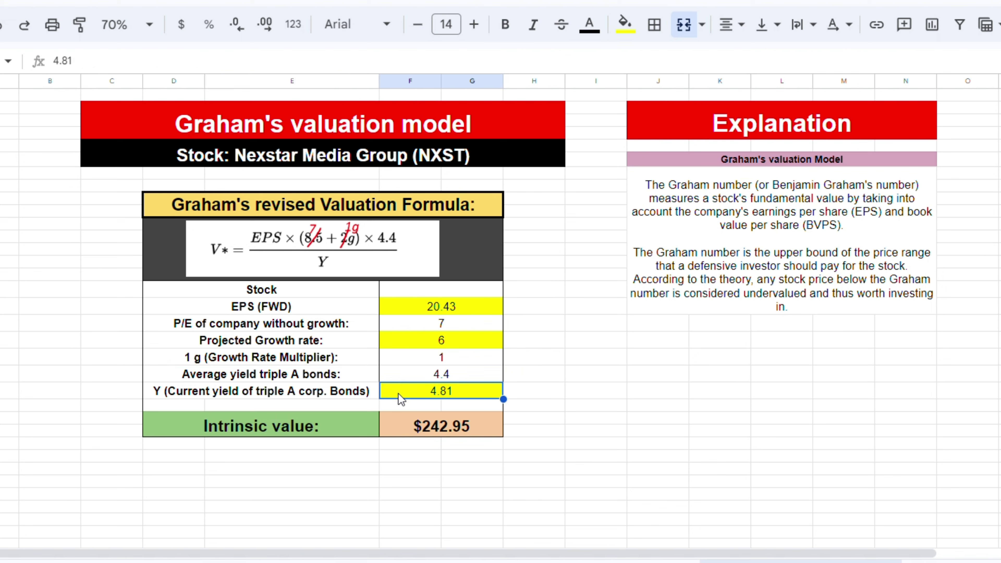
left_click_drag(366, 394, 397, 390)
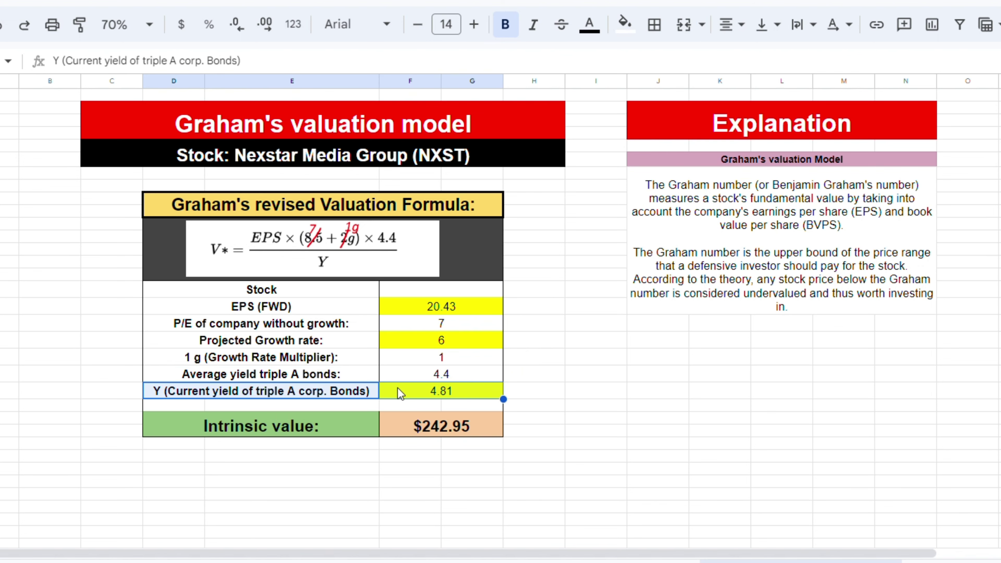
left_click_drag(342, 420, 402, 420)
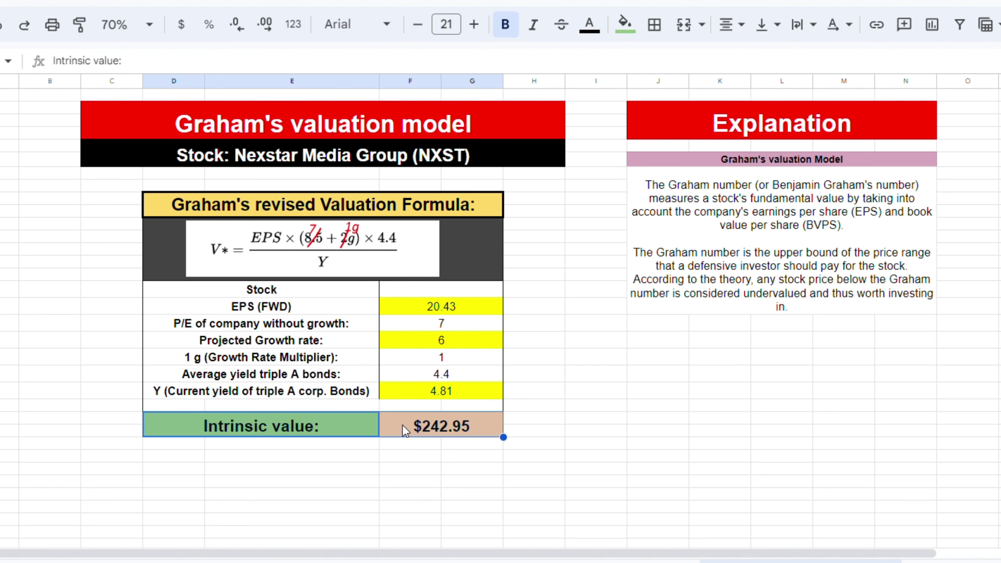
left_click(395, 391)
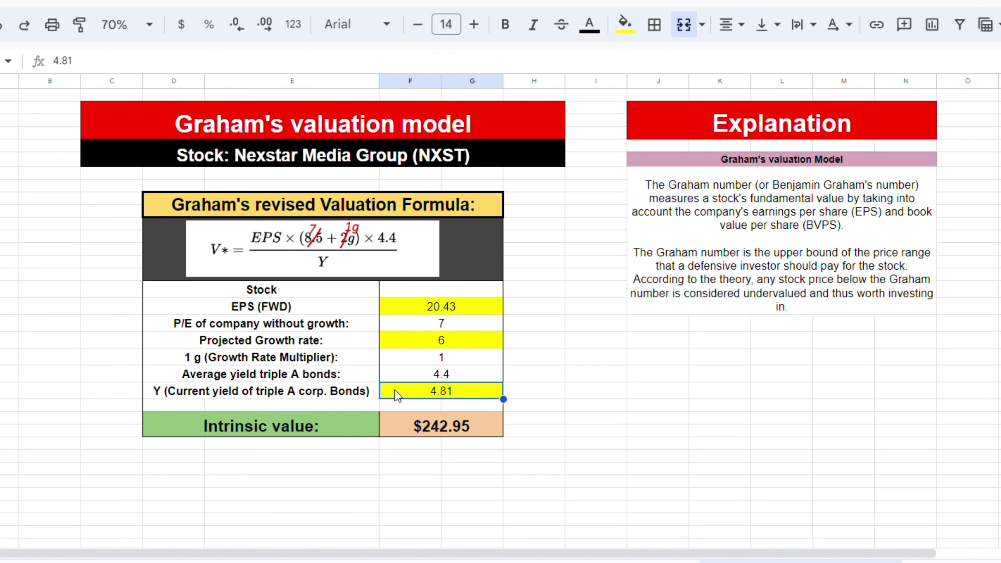
left_click(356, 404)
type("1.4")
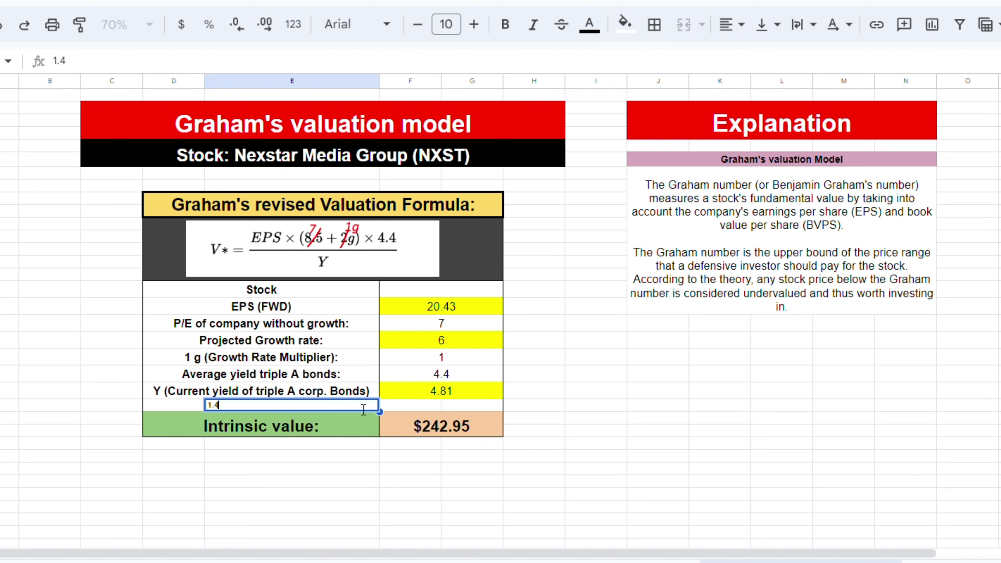
key("Escape")
- Try a current triple A corporate bond yield (Y) of 1.4 in Graham's valuation model
left_click(395, 392)
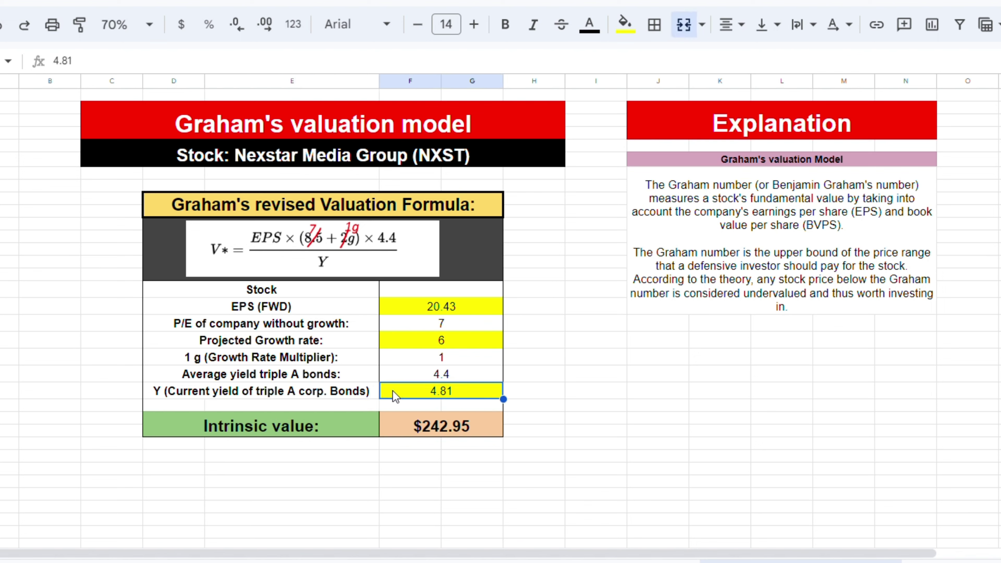
type("1.4")
key("Return")
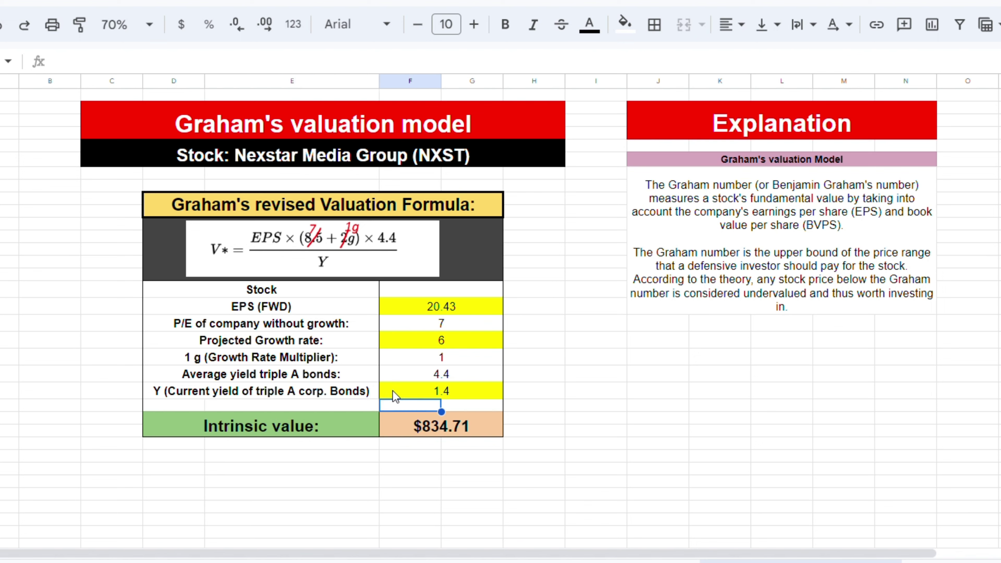
left_click(517, 430)
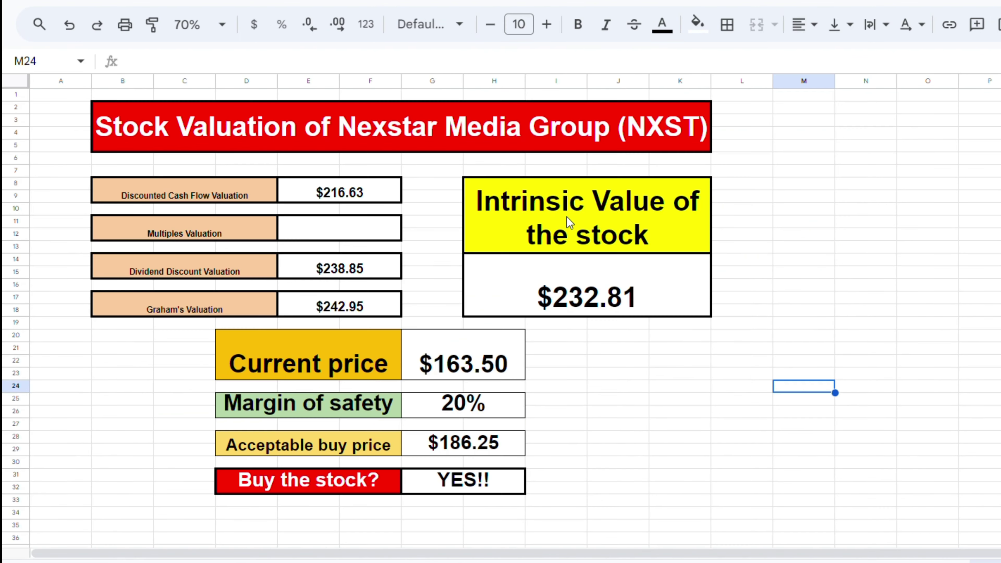
- Review the stock valuation summary's intrinsic value, current price, margin of safety and acceptable buy price
left_click(570, 222)
left_click_drag(569, 221, 578, 281)
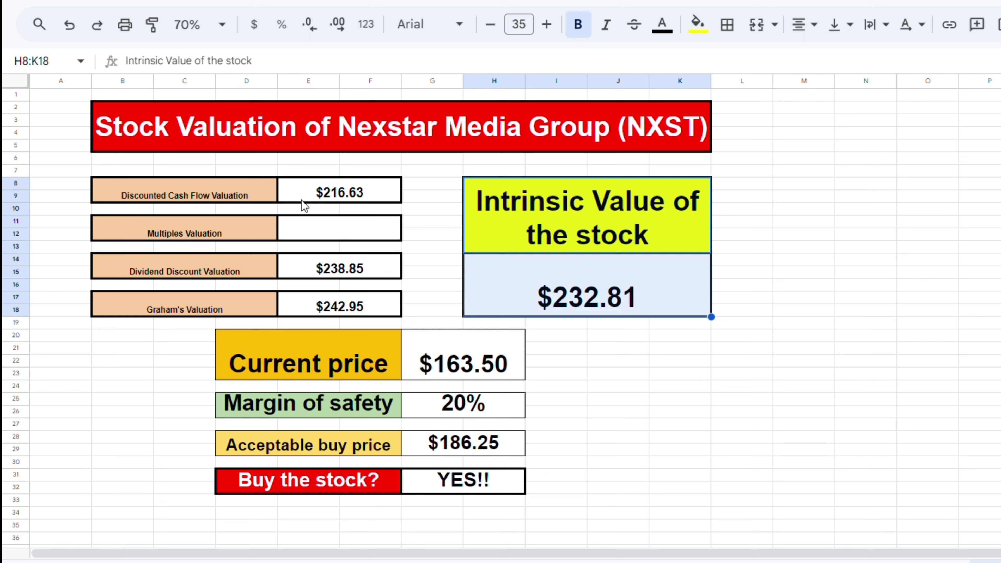
left_click_drag(372, 366, 459, 376)
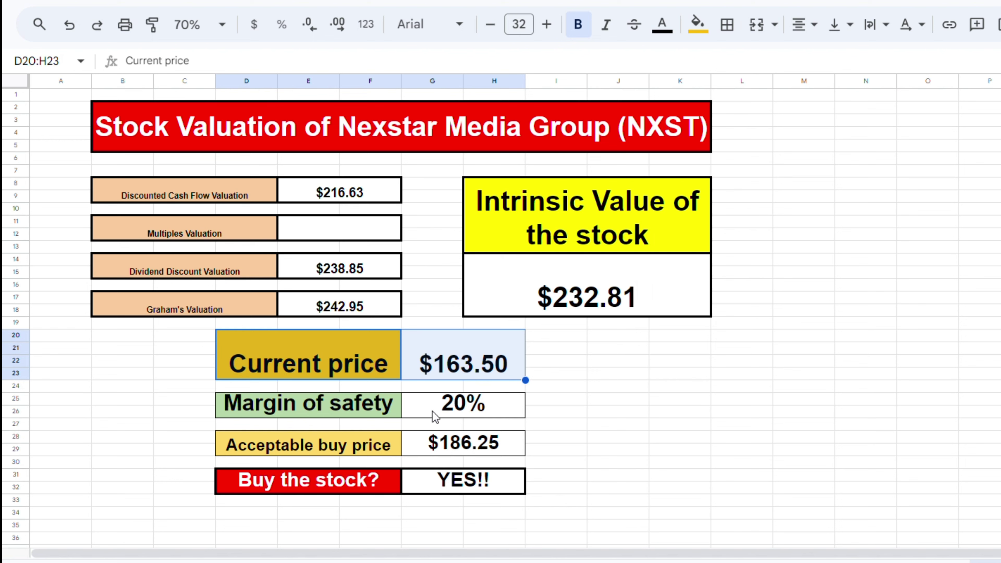
left_click_drag(390, 420, 446, 410)
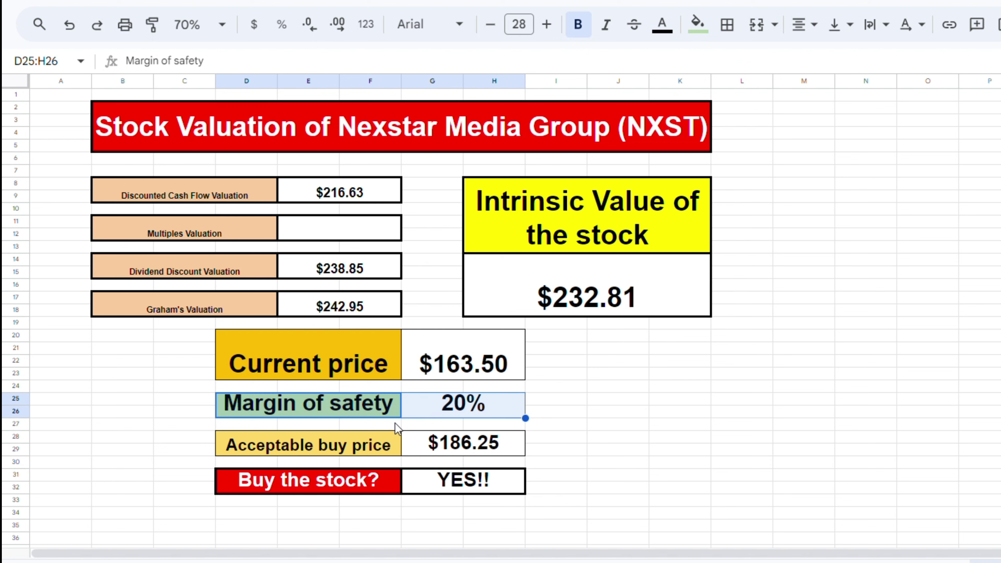
left_click_drag(389, 442, 431, 451)
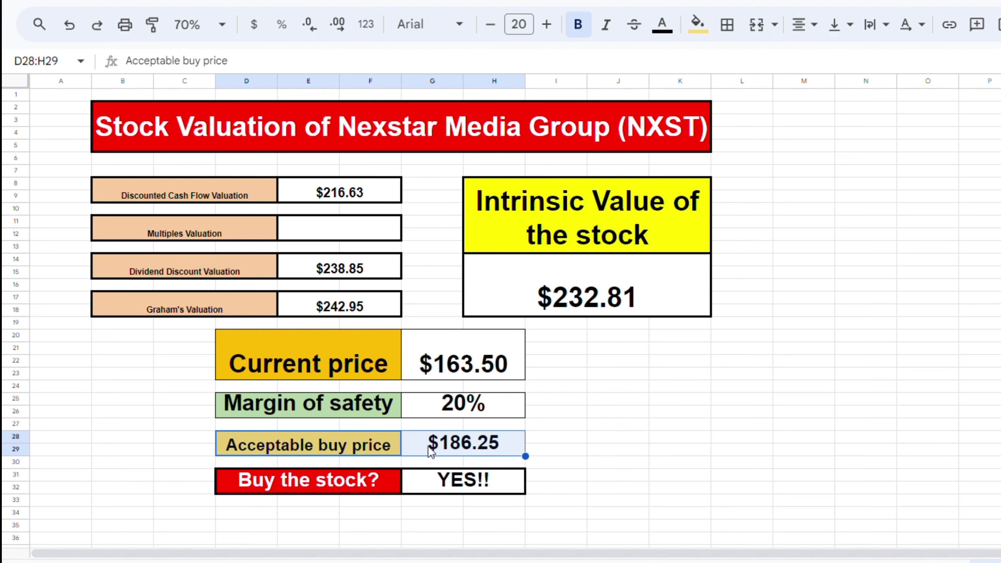